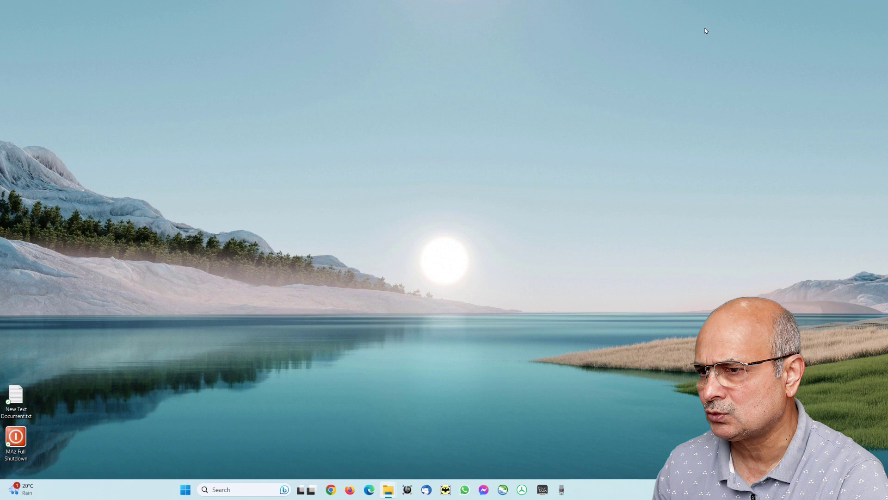
Step: Search Windows for 'device manager' and launch the Device Manager best match
{"action": "left_click", "coordinate": [204, 488]}
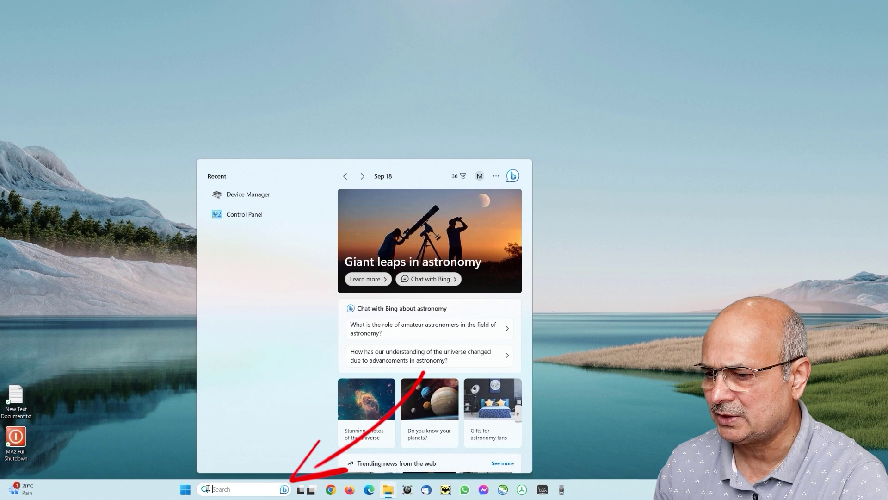
{"action": "type", "text": "device manager"}
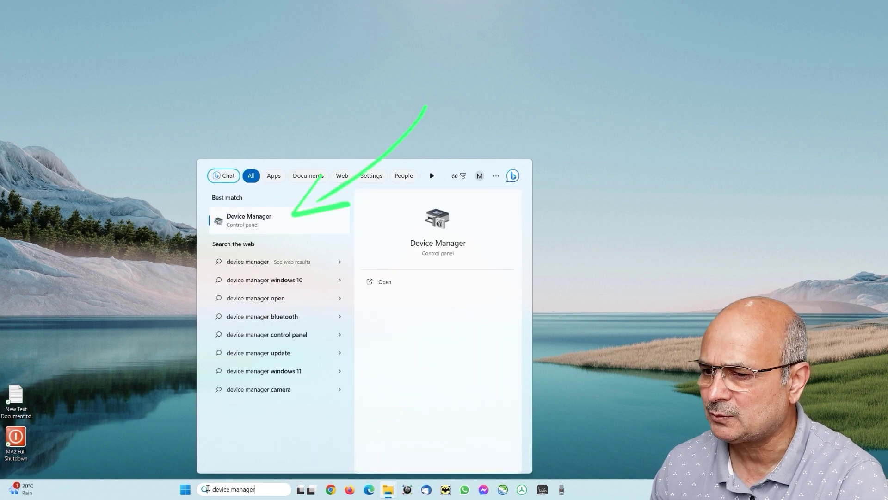
{"action": "left_click", "coordinate": [242, 221]}
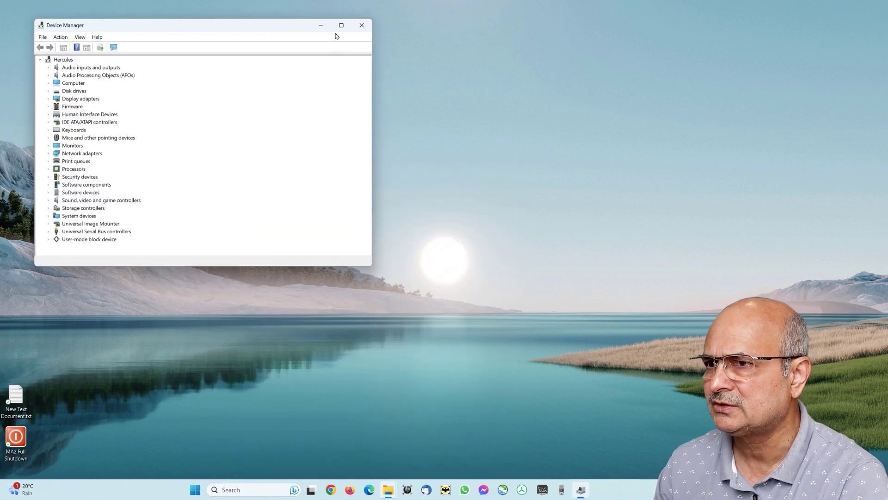
Step: Maximize the Device Manager window
{"action": "left_click", "coordinate": [341, 26]}
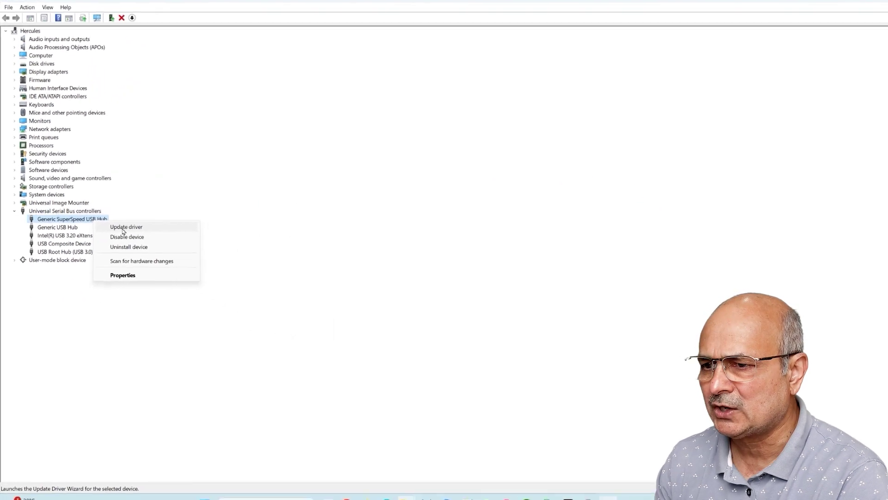
Step: Search automatically for updated drivers for Generic SuperSpeed USB Hub and Generic USB Hub
{"action": "left_click", "coordinate": [148, 237]}
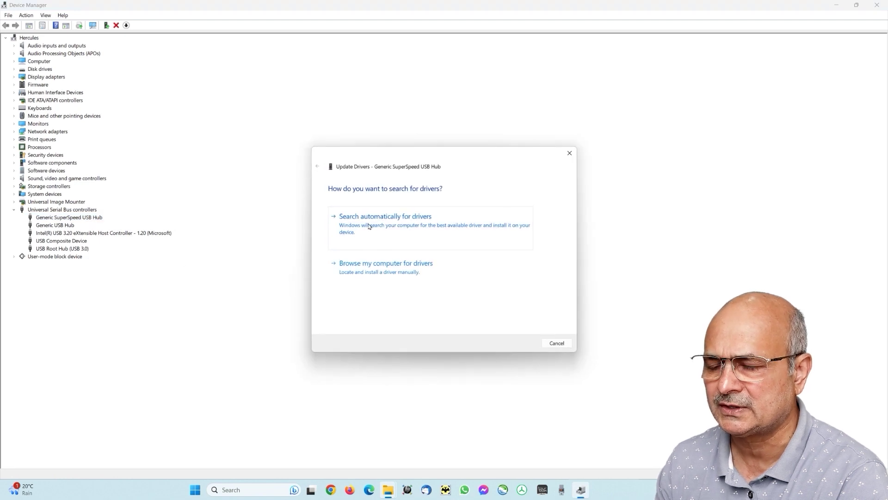
{"action": "left_click", "coordinate": [369, 226]}
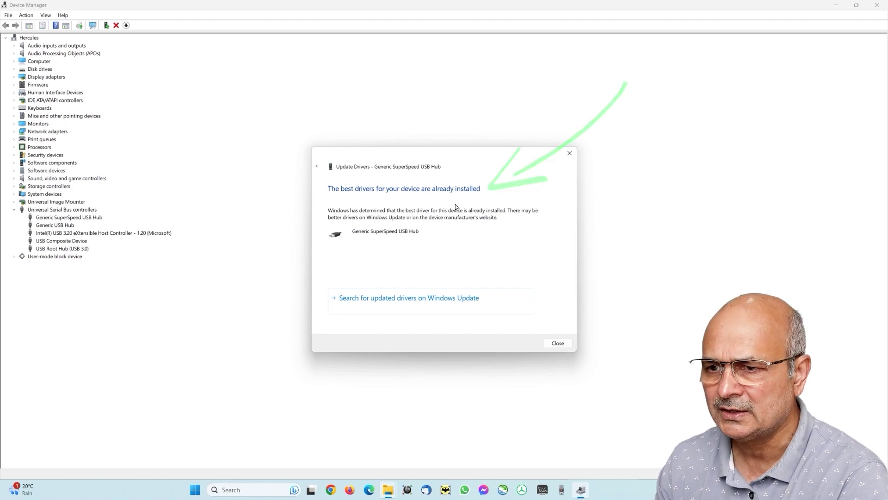
{"action": "left_click", "coordinate": [558, 344]}
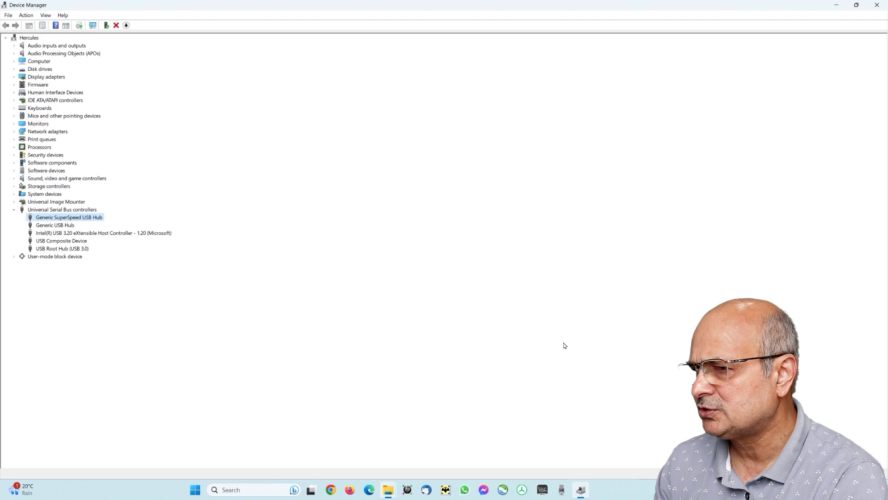
{"action": "left_click", "coordinate": [64, 226]}
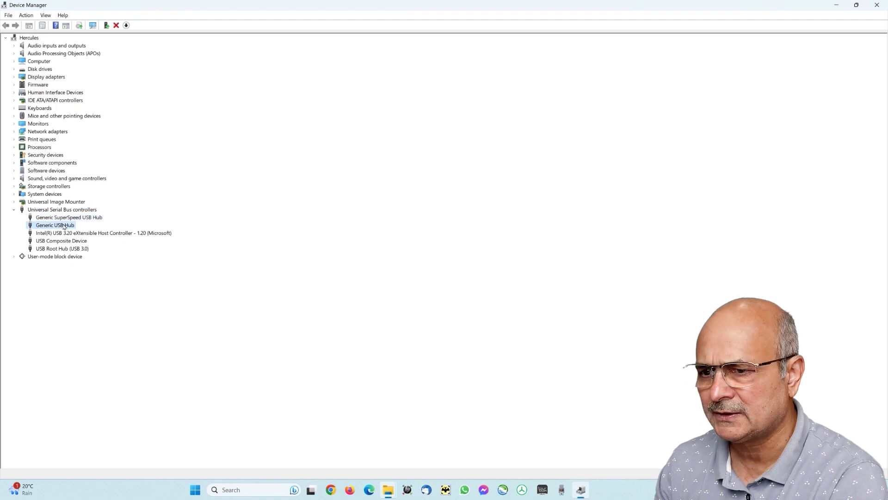
{"action": "right_click", "coordinate": [64, 227]}
{"action": "left_click", "coordinate": [94, 230]}
{"action": "left_click", "coordinate": [357, 216]}
{"action": "left_click", "coordinate": [558, 344]}
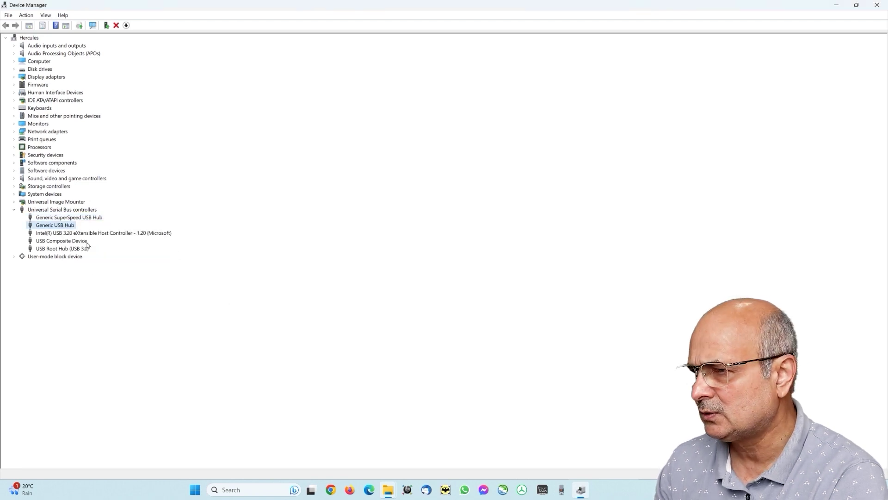
Step: Search automatically for updated drivers for the Intel USB 3.20 host controller and USB Composite Device
{"action": "left_click", "coordinate": [89, 234]}
{"action": "right_click", "coordinate": [90, 235]}
{"action": "left_click", "coordinate": [104, 242]}
{"action": "left_click", "coordinate": [357, 215]}
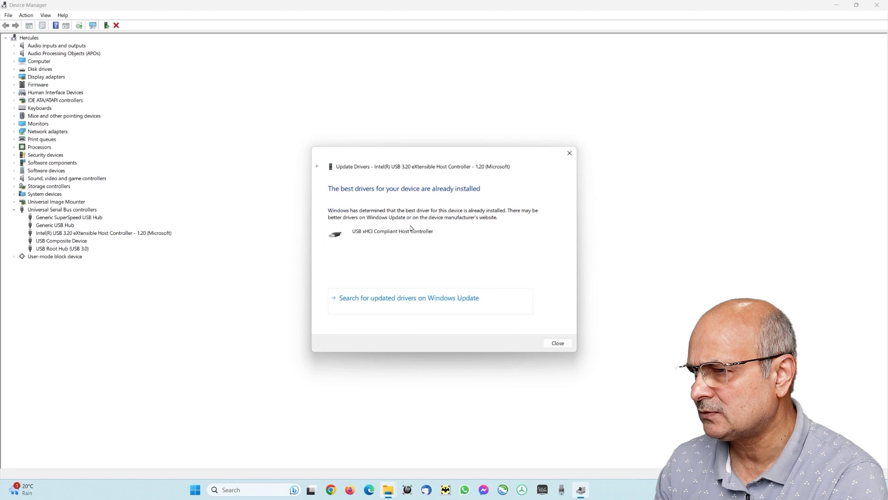
{"action": "left_click", "coordinate": [557, 343]}
{"action": "left_click", "coordinate": [53, 241]}
{"action": "right_click", "coordinate": [54, 241]}
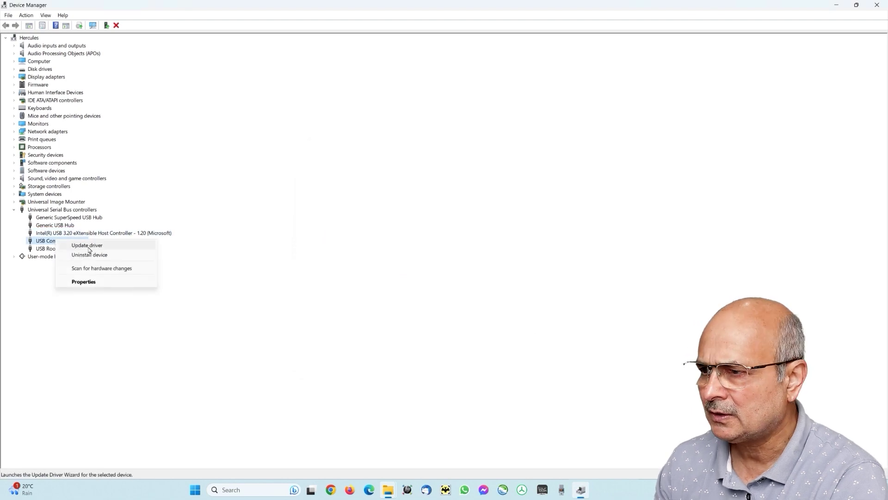
{"action": "left_click", "coordinate": [86, 246]}
{"action": "left_click", "coordinate": [365, 218]}
{"action": "left_click", "coordinate": [558, 343]}
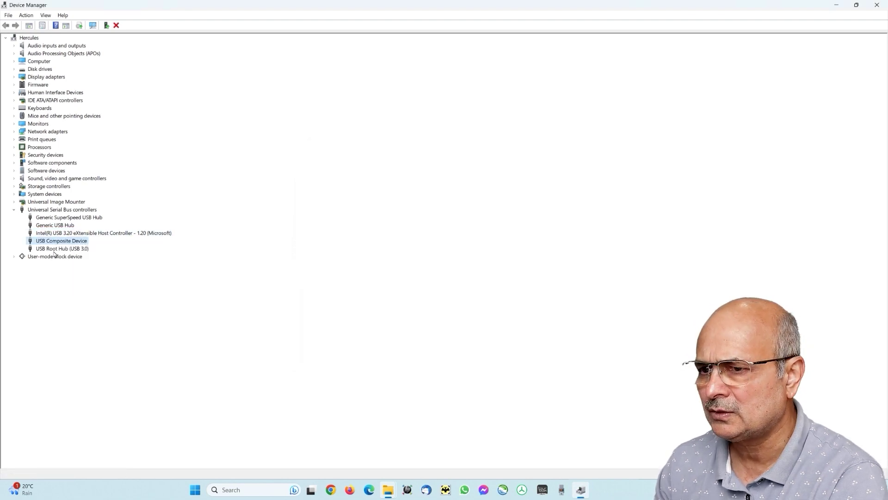
Step: Search automatically for an updated USB Root Hub (USB 3.0) driver
{"action": "left_click", "coordinate": [61, 248]}
{"action": "right_click", "coordinate": [62, 249]}
{"action": "left_click", "coordinate": [93, 254]}
{"action": "left_click", "coordinate": [364, 227]}
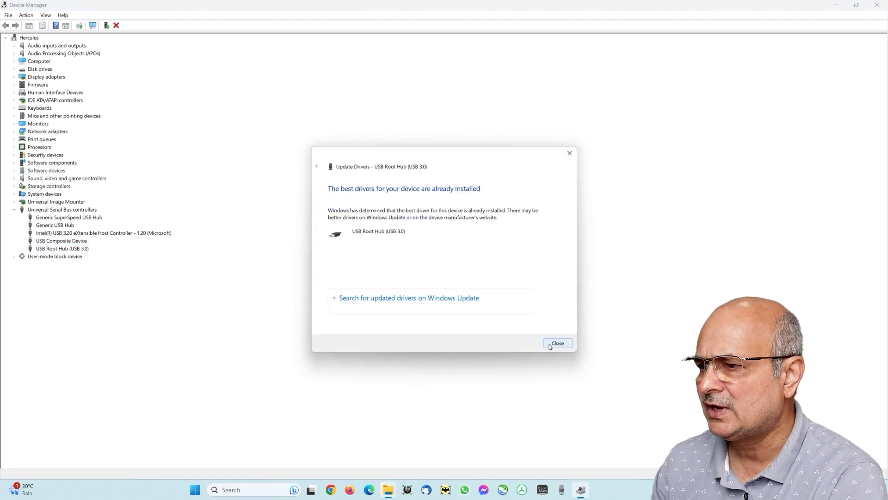
{"action": "left_click", "coordinate": [557, 343]}
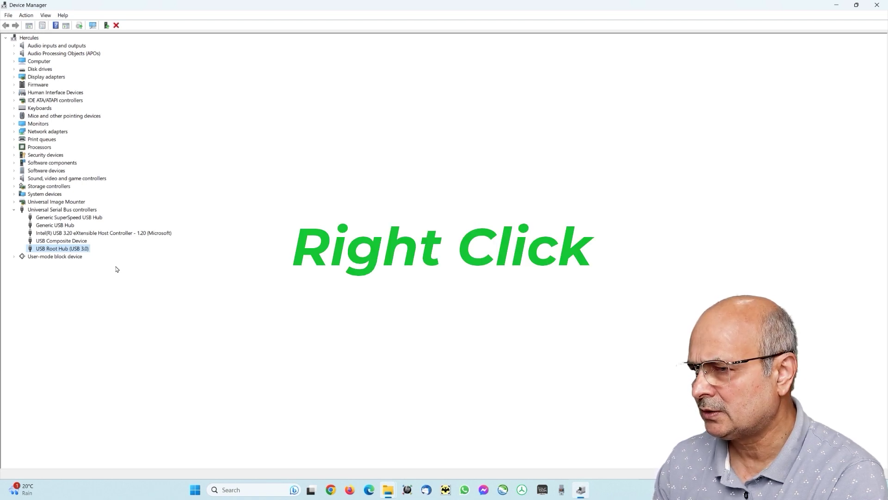
Step: In USB Root Hub (USB 3.0) Power Management, uncheck 'Allow the computer to turn off this device to save power'
{"action": "right_click", "coordinate": [80, 249]}
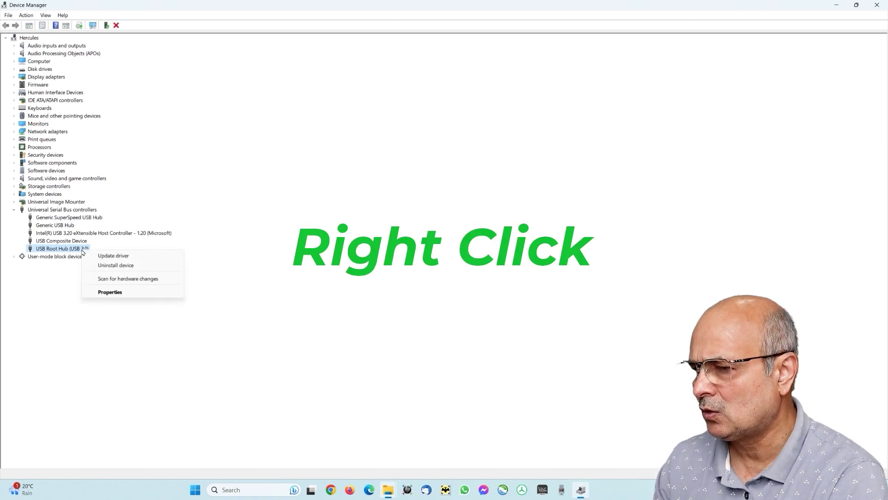
{"action": "left_click", "coordinate": [113, 292]}
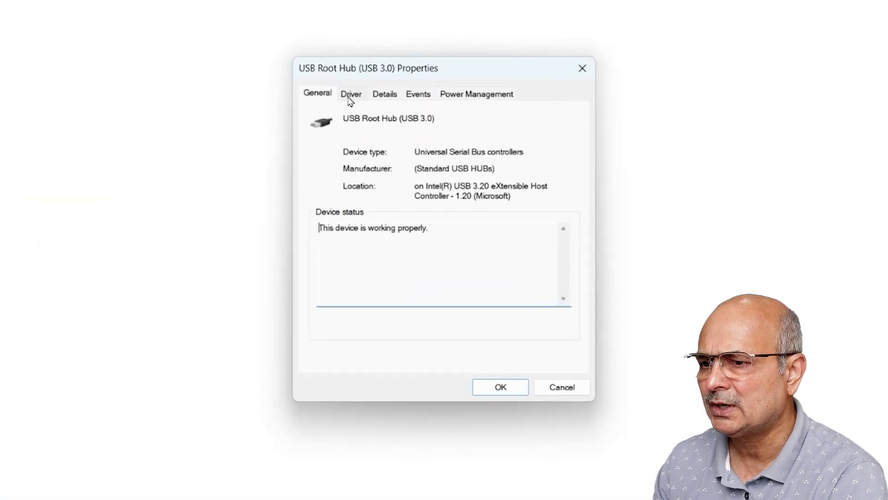
{"action": "left_click", "coordinate": [391, 163]}
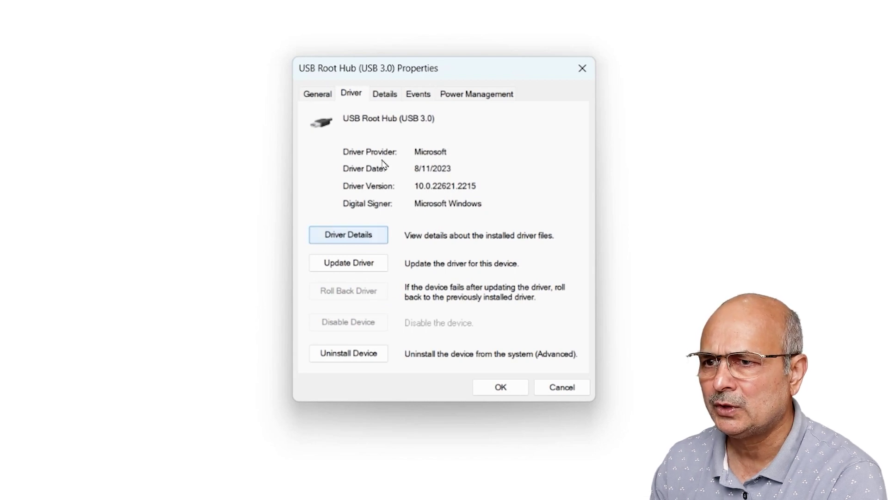
{"action": "left_click", "coordinate": [472, 95]}
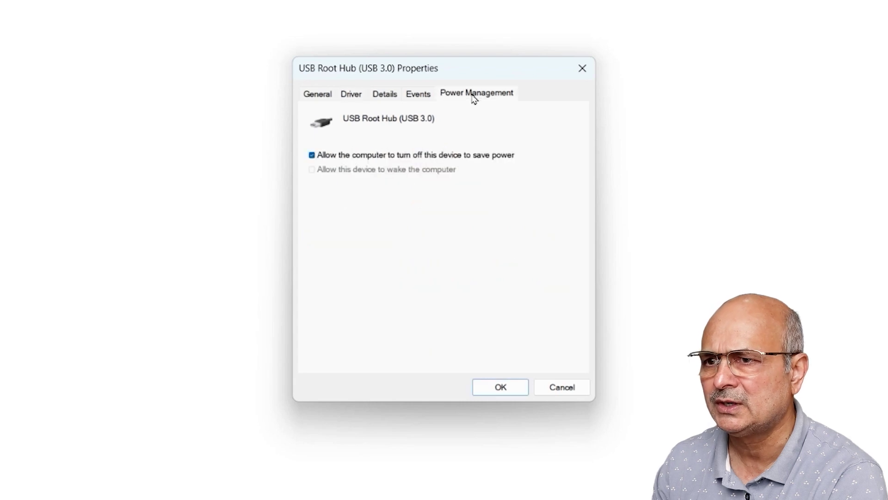
{"action": "left_click", "coordinate": [312, 155]}
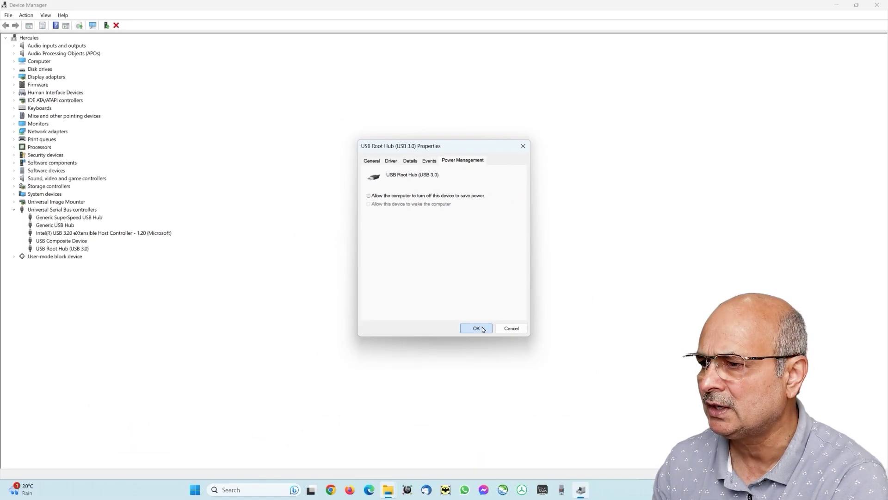
{"action": "left_click", "coordinate": [476, 328]}
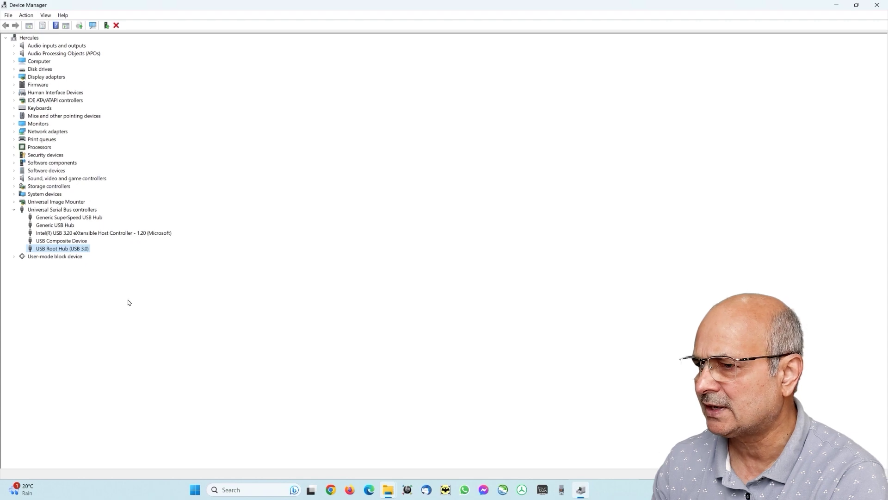
{"action": "right_click", "coordinate": [71, 242]}
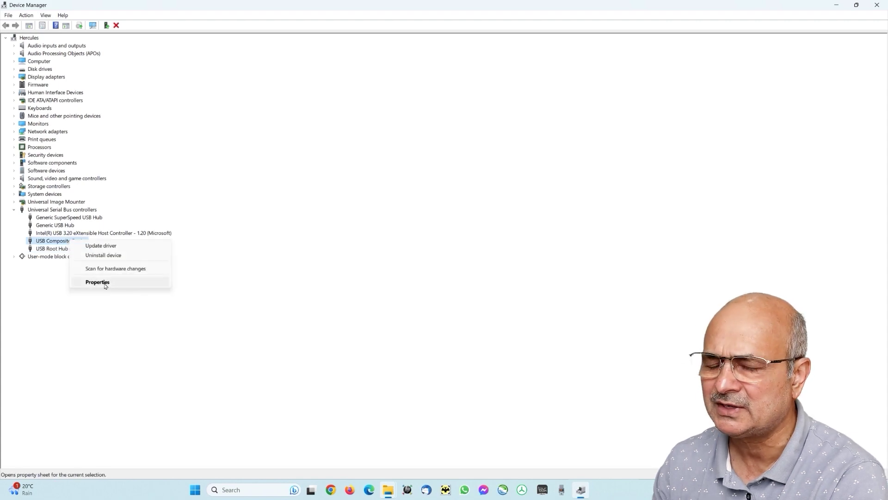
{"action": "left_click", "coordinate": [98, 281]}
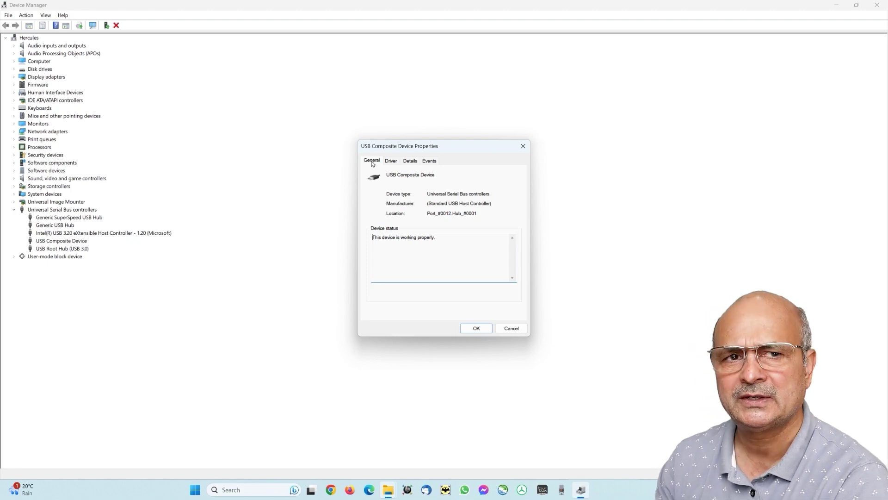
{"action": "left_click", "coordinate": [392, 162]}
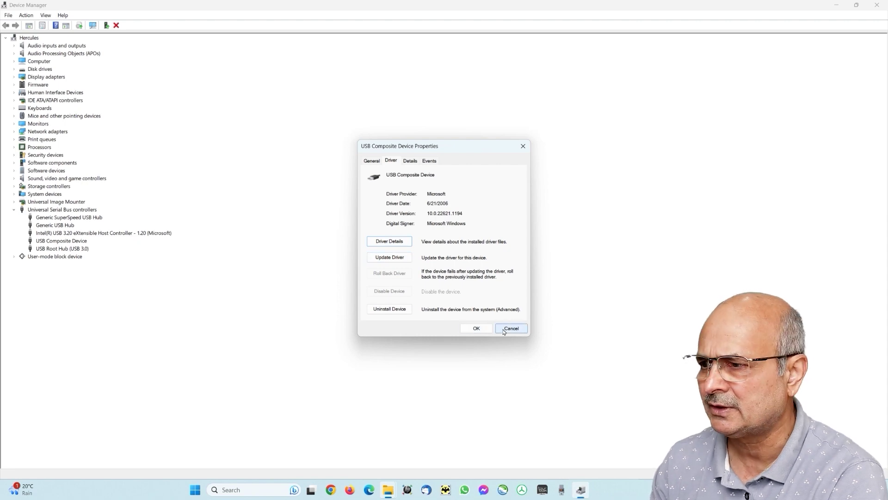
{"action": "left_click", "coordinate": [478, 328]}
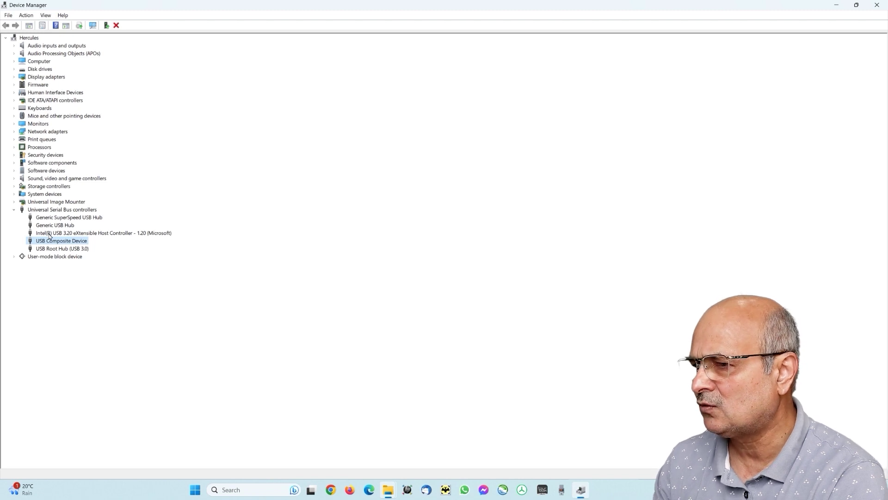
Step: Uncheck 'Allow the computer to turn off this device to save power' for the Intel USB 3.20 host controller
{"action": "left_click", "coordinate": [49, 233]}
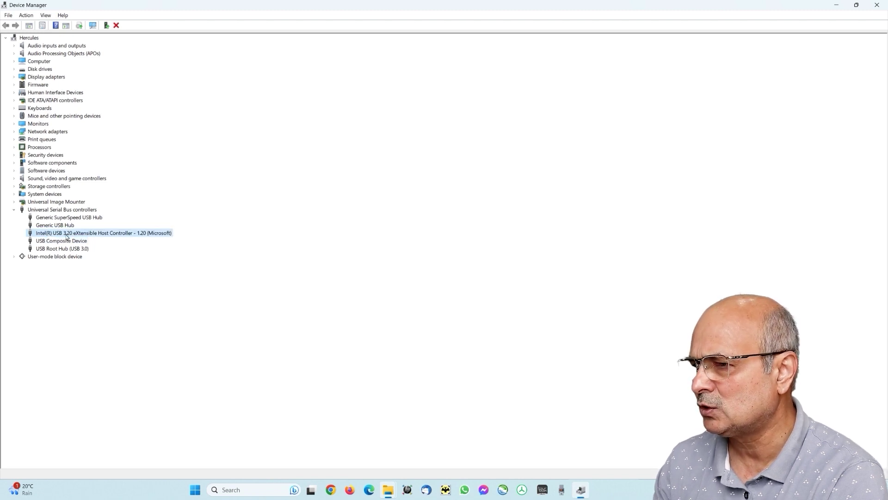
{"action": "right_click", "coordinate": [104, 235]}
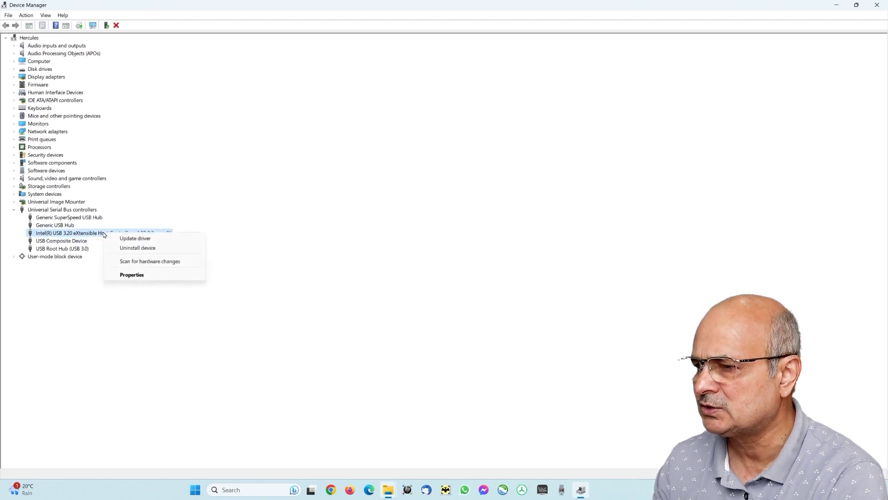
{"action": "left_click", "coordinate": [130, 275]}
{"action": "left_click", "coordinate": [486, 161]}
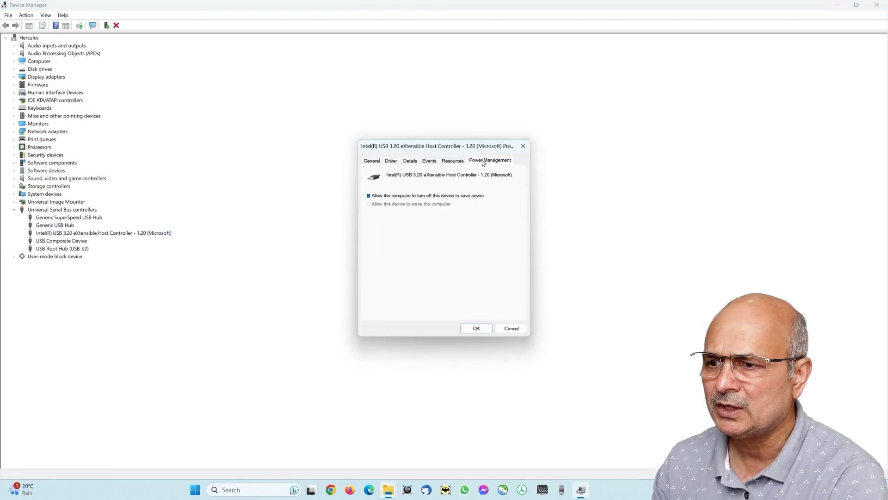
{"action": "left_click", "coordinate": [369, 195]}
{"action": "left_click", "coordinate": [476, 328]}
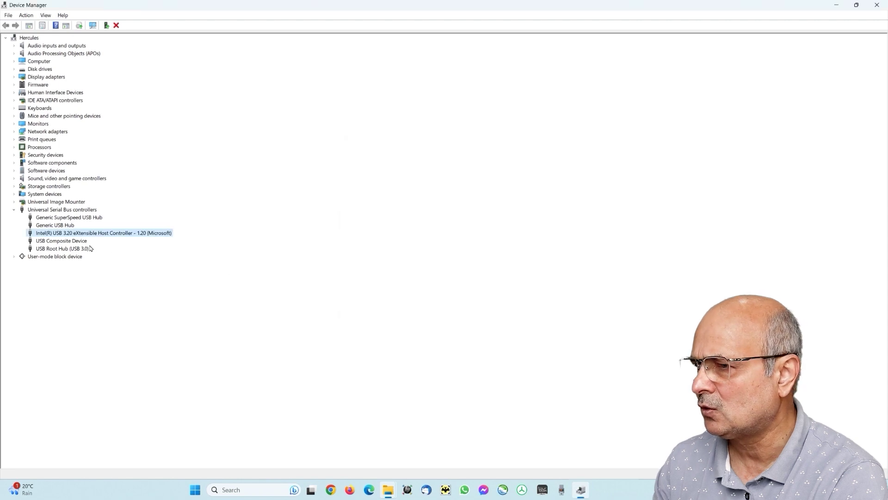
Step: Uncheck the power-saving option on the Generic USB Hub's Power Management tab
{"action": "left_click", "coordinate": [49, 225]}
{"action": "right_click", "coordinate": [51, 227]}
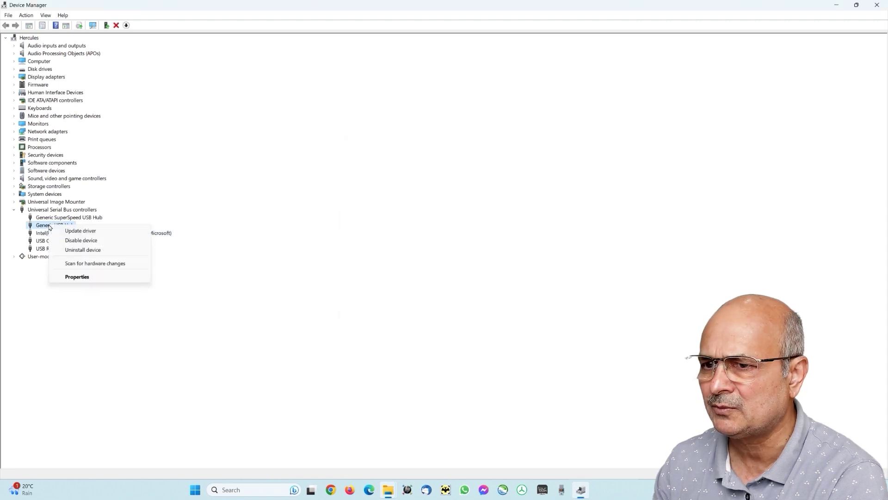
{"action": "left_click", "coordinate": [77, 279]}
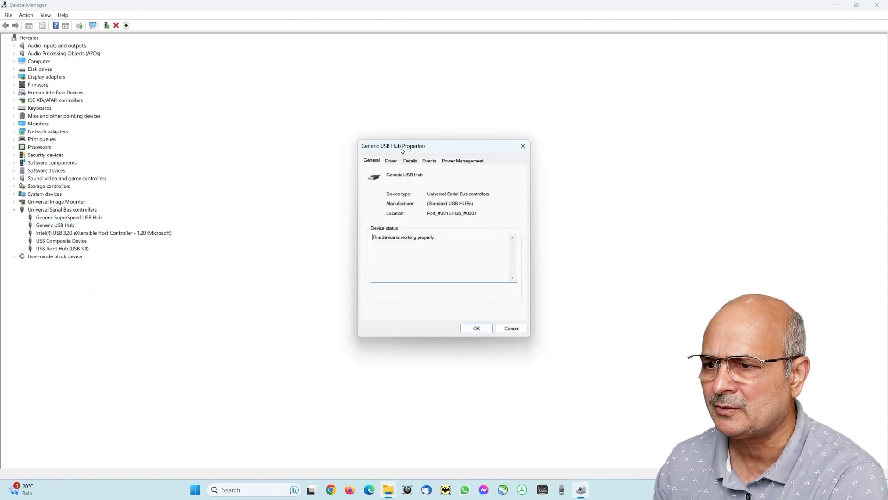
{"action": "left_click", "coordinate": [448, 163]}
{"action": "left_click", "coordinate": [369, 195]}
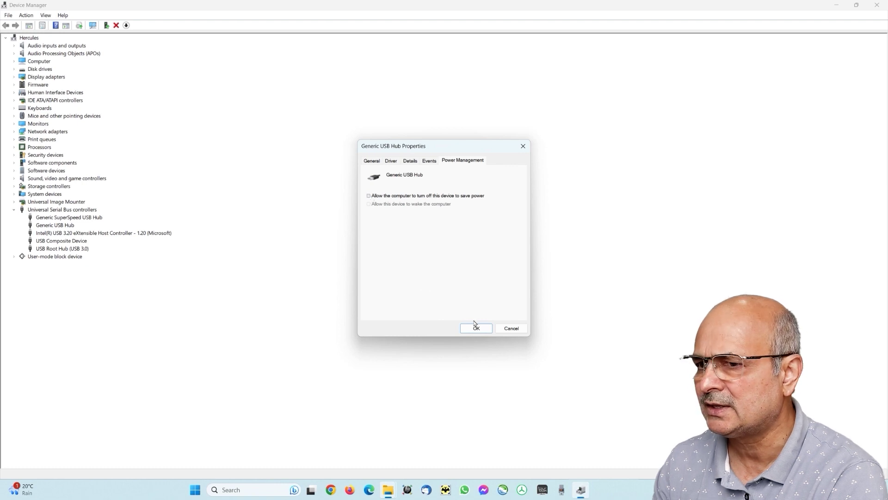
{"action": "left_click", "coordinate": [476, 328]}
Step: Uncheck the power-saving option on the Generic SuperSpeed USB Hub's Power Management tab
{"action": "left_click", "coordinate": [73, 217]}
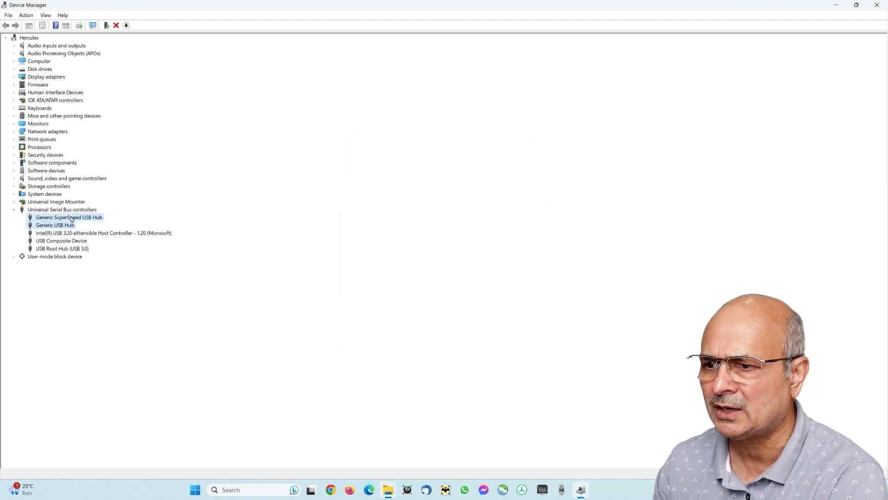
{"action": "right_click", "coordinate": [73, 217]}
{"action": "left_click", "coordinate": [95, 267]}
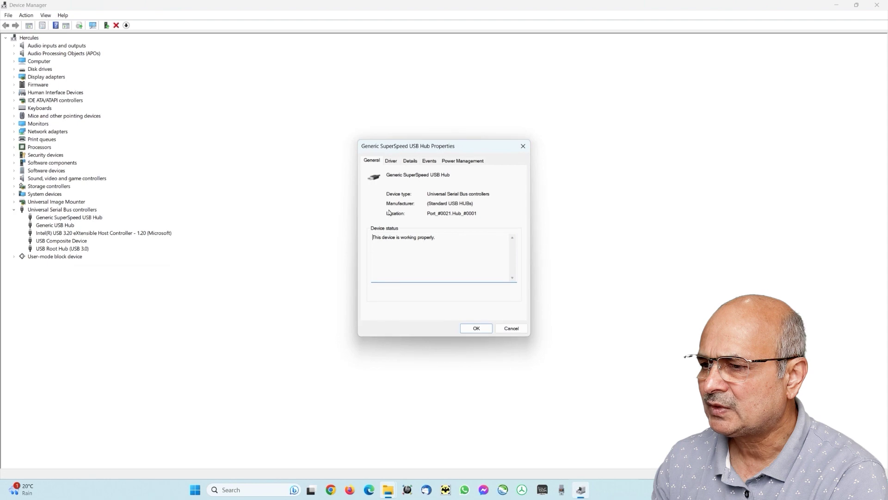
{"action": "left_click", "coordinate": [458, 161]}
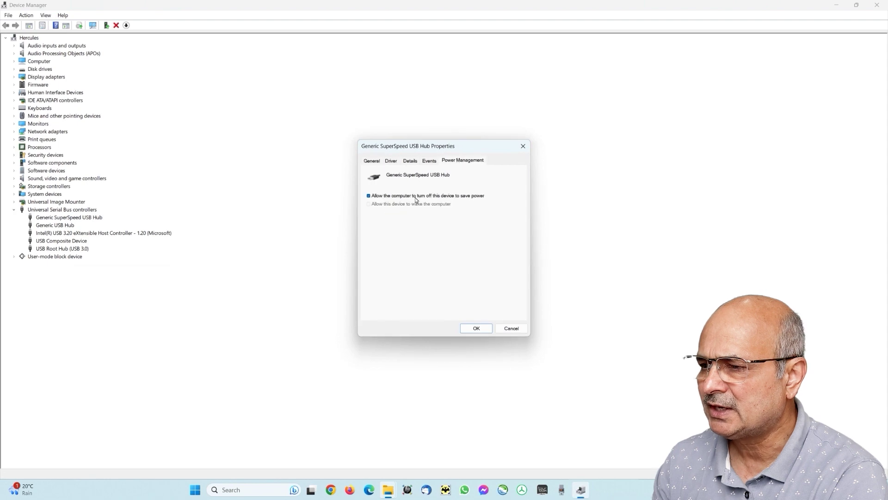
{"action": "left_click", "coordinate": [369, 196]}
{"action": "left_click", "coordinate": [476, 328]}
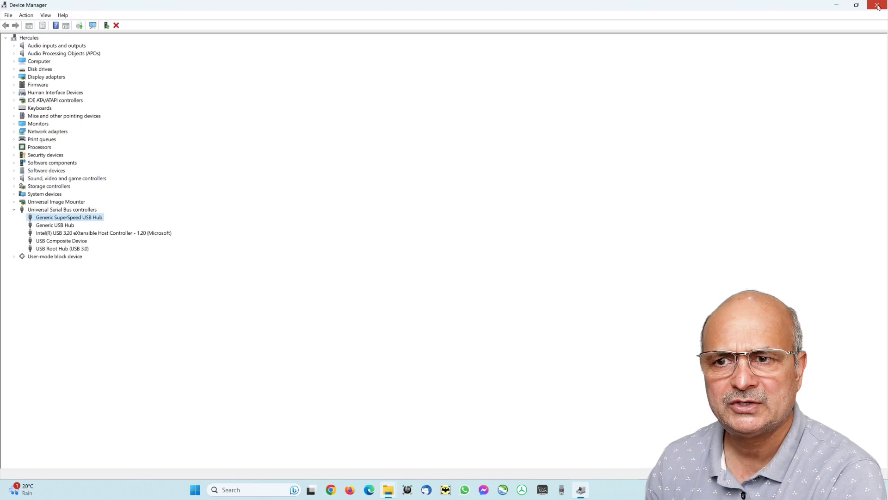
Step: Close the Device Manager window
{"action": "left_click", "coordinate": [878, 5]}
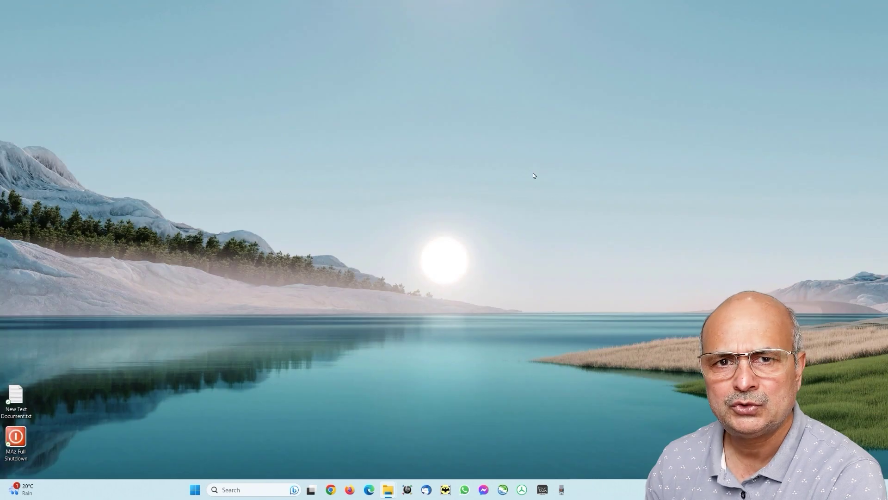